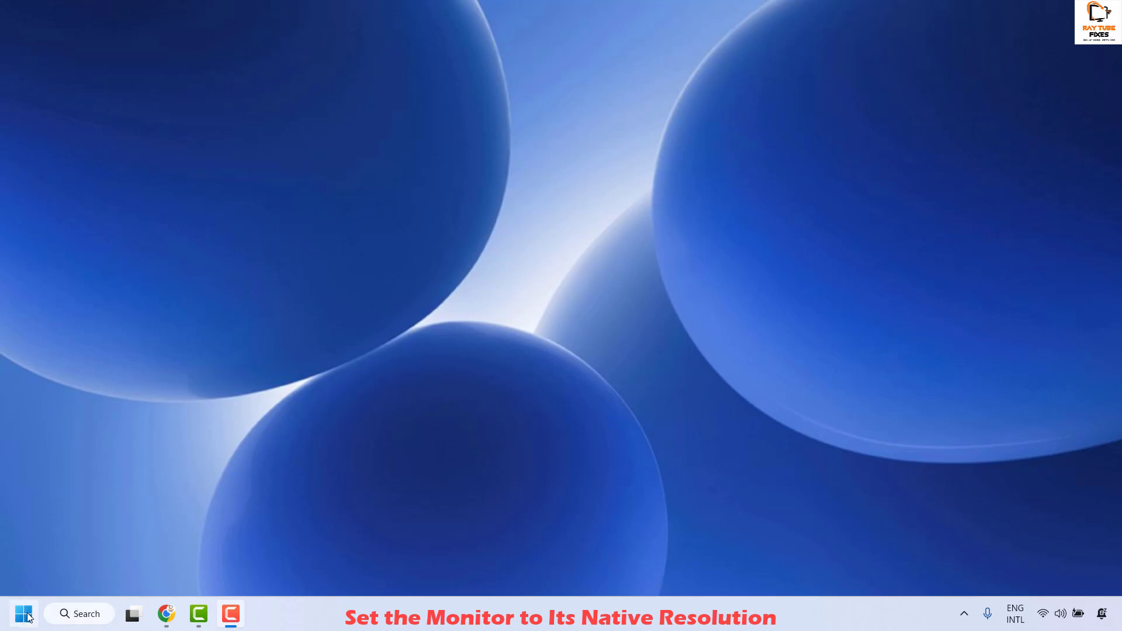
Open Settings > System > Display and select display 2 in the monitor arrangement.
right_click(26, 615)
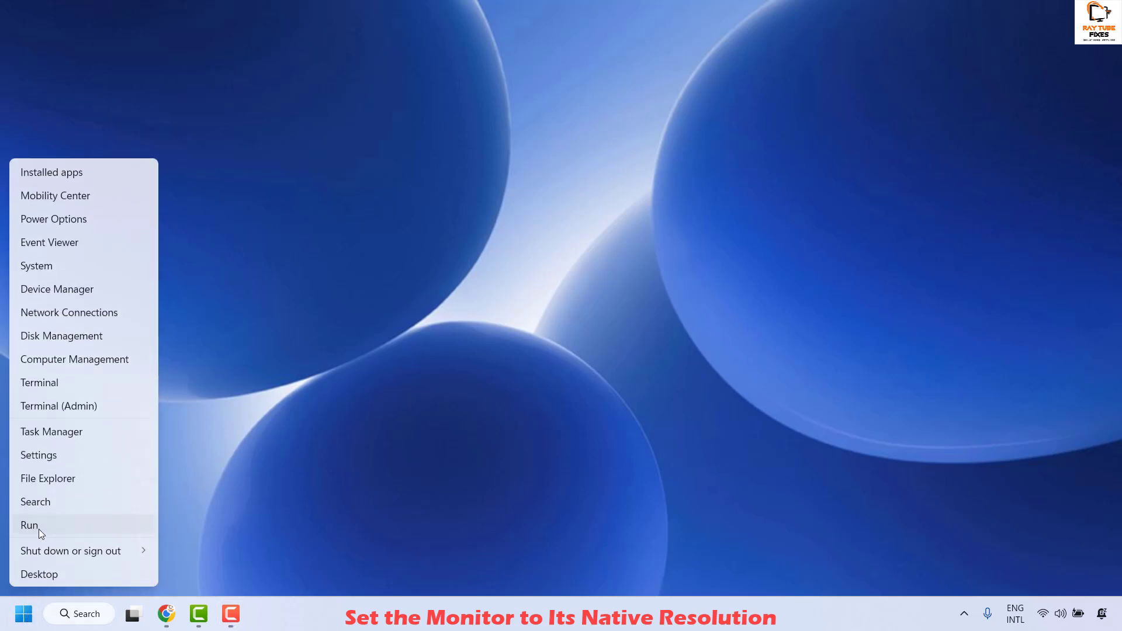
left_click(62, 455)
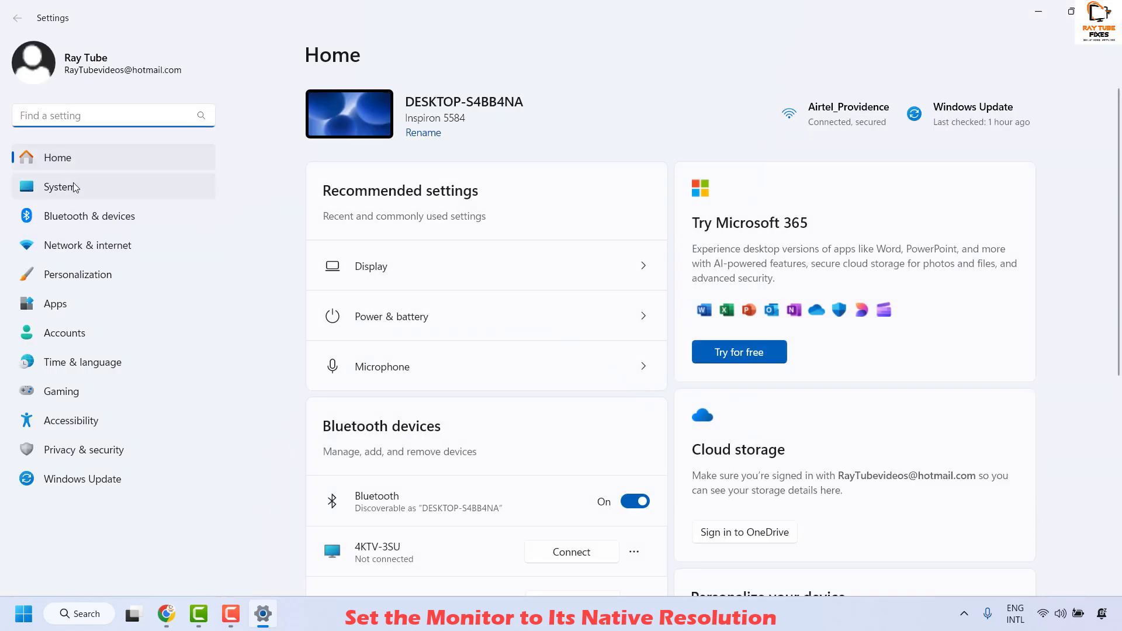
left_click(390, 274)
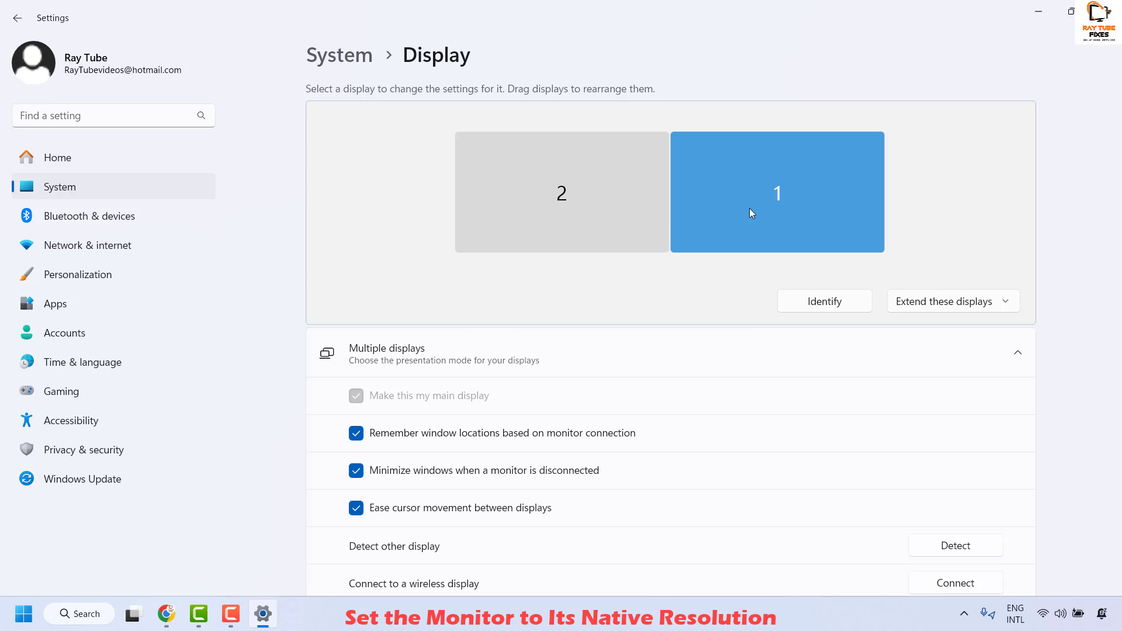
left_click(575, 206)
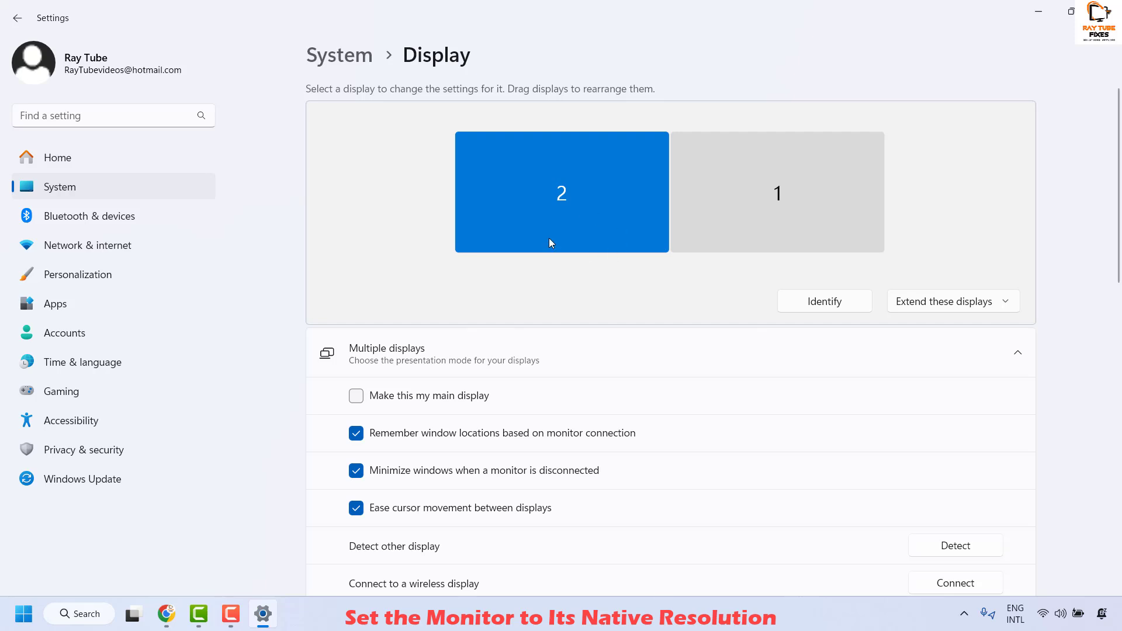
scroll(545, 237, "down", 3)
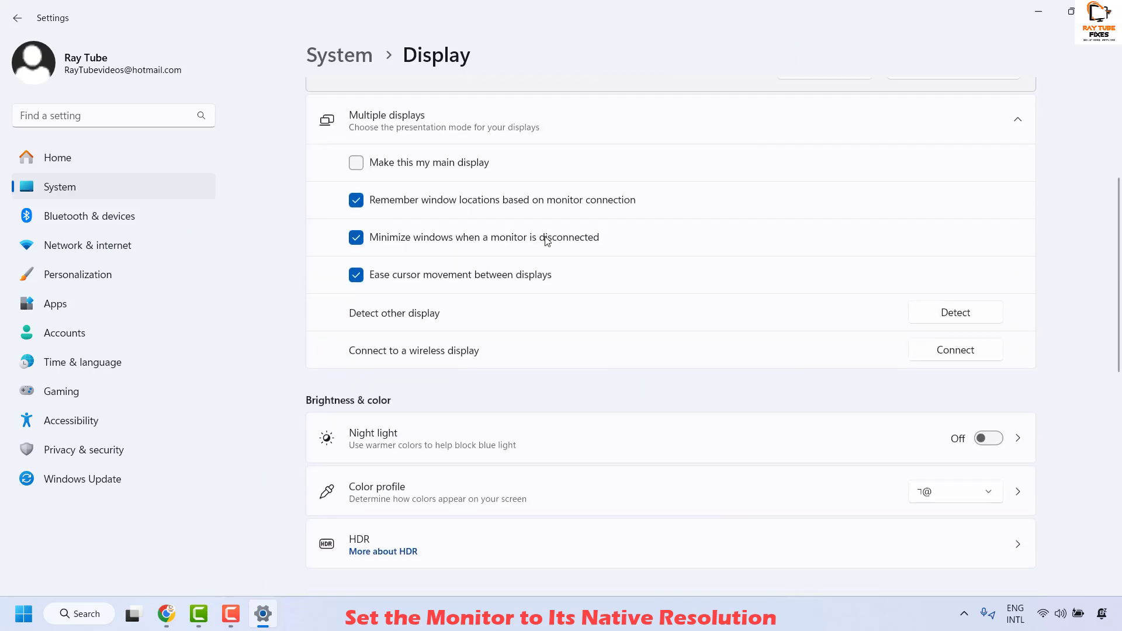
scroll(567, 230, "up", 2)
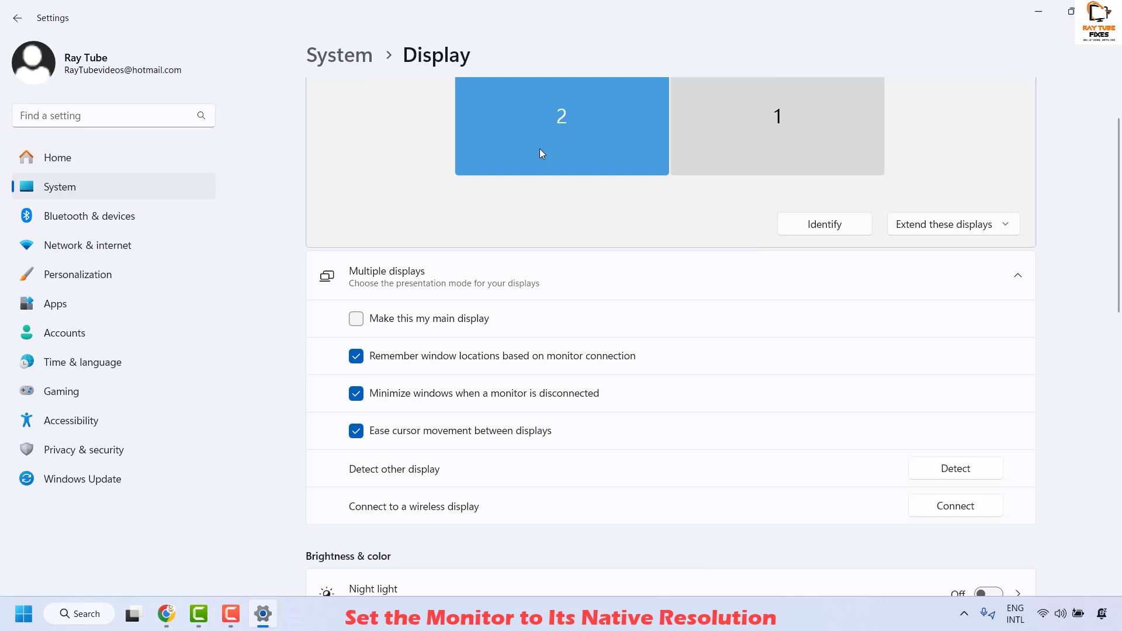
scroll(540, 153, "down", 8)
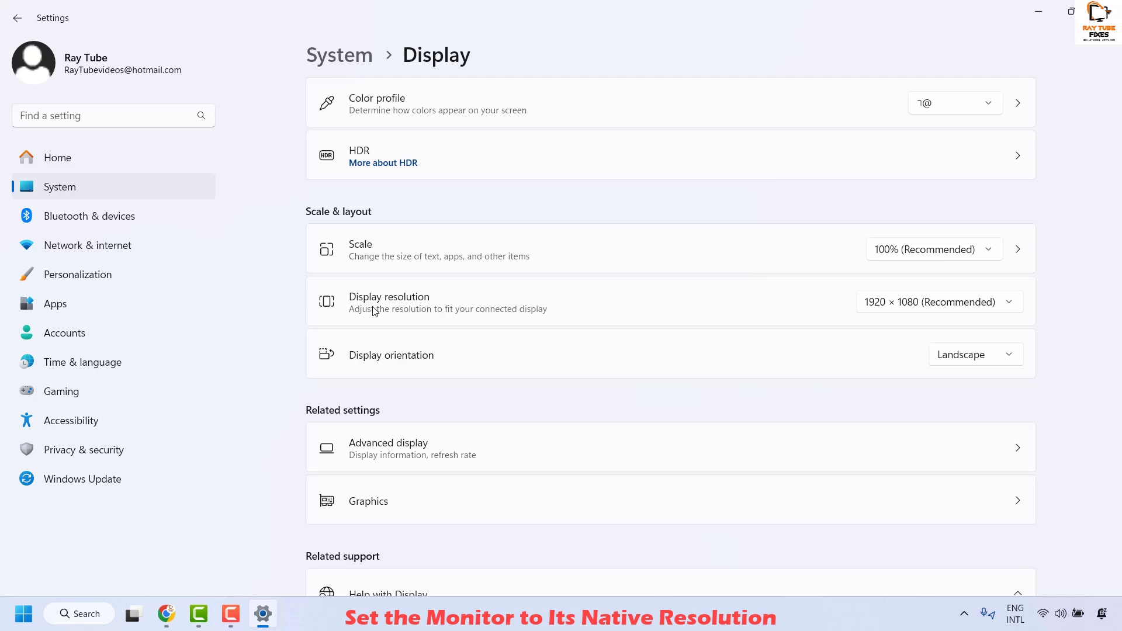
Give display 2 a 1920 × 1080 (Recommended) resolution and 100% (Recommended) scale.
left_click(966, 302)
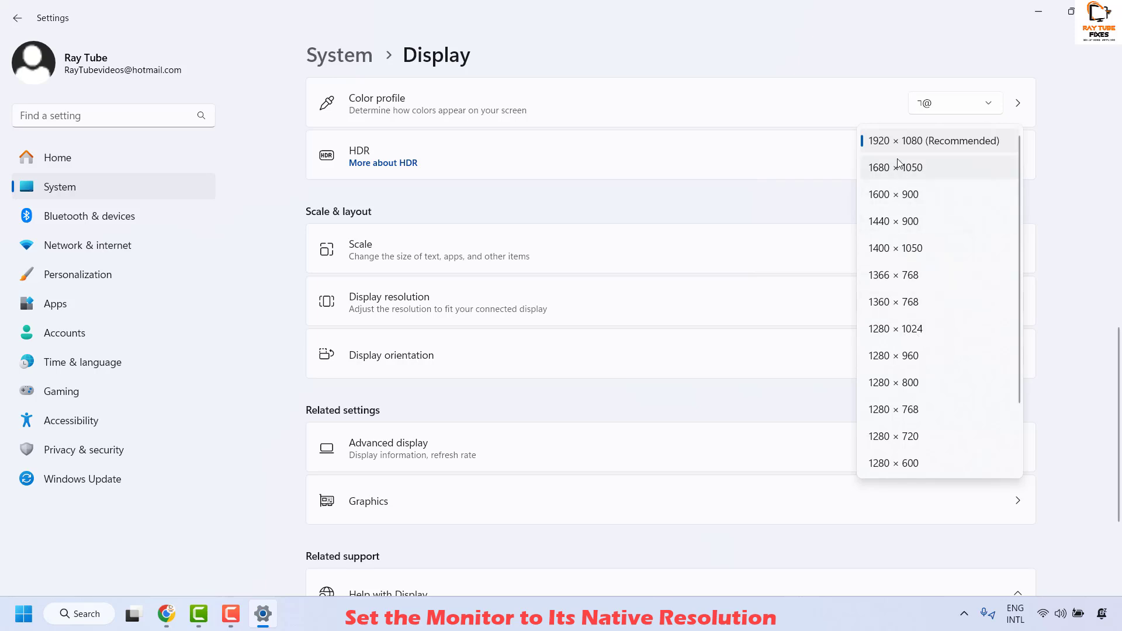
left_click(933, 147)
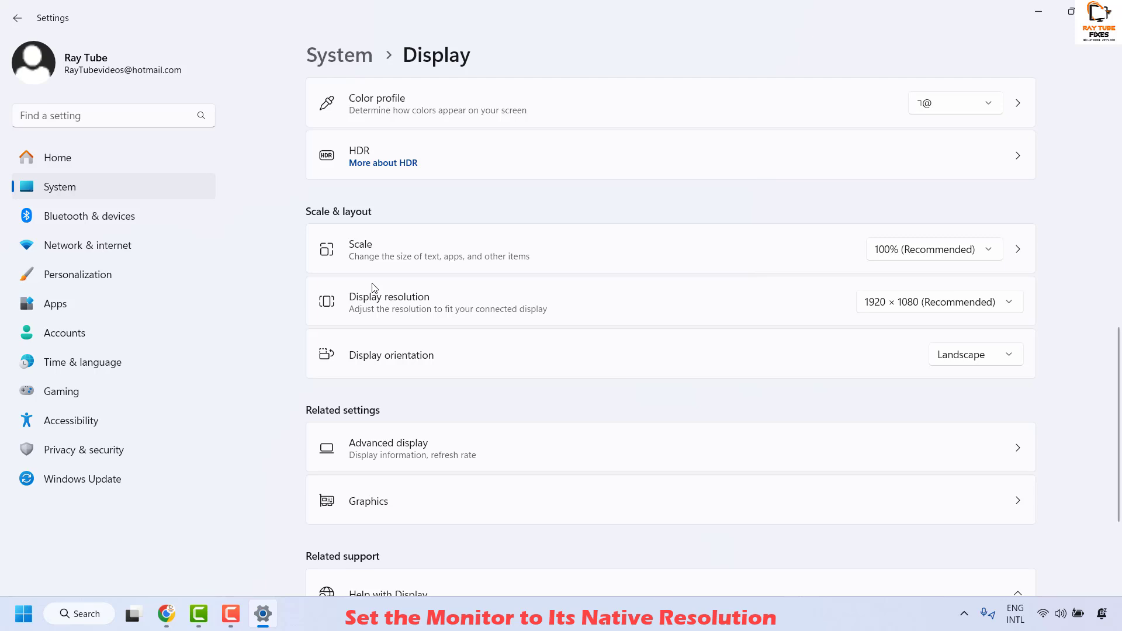
left_click(984, 250)
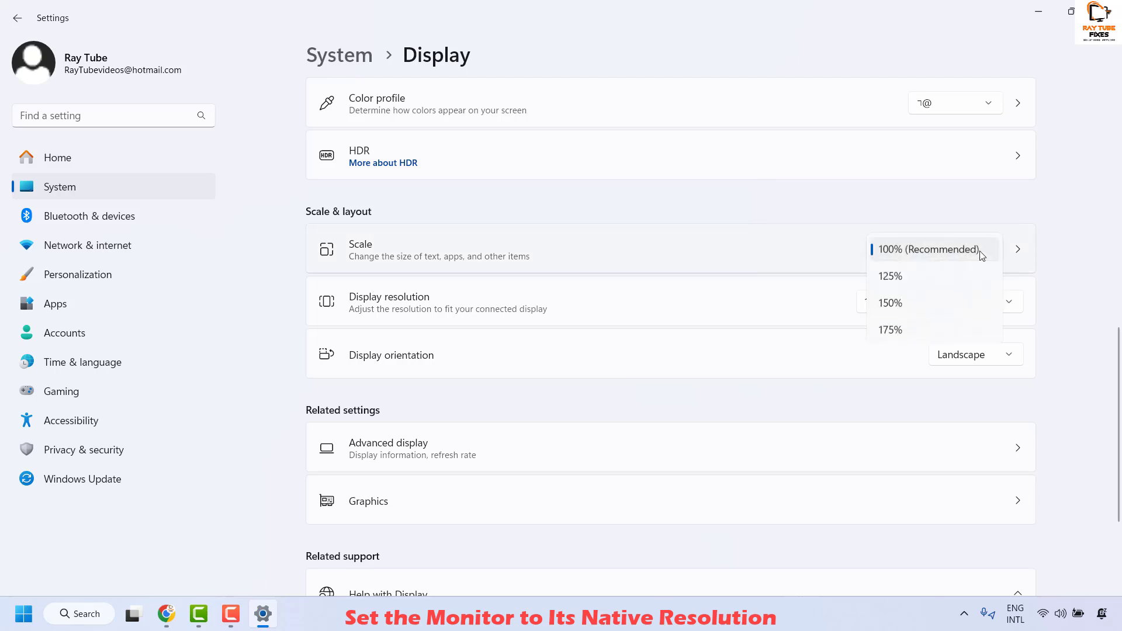
left_click(920, 256)
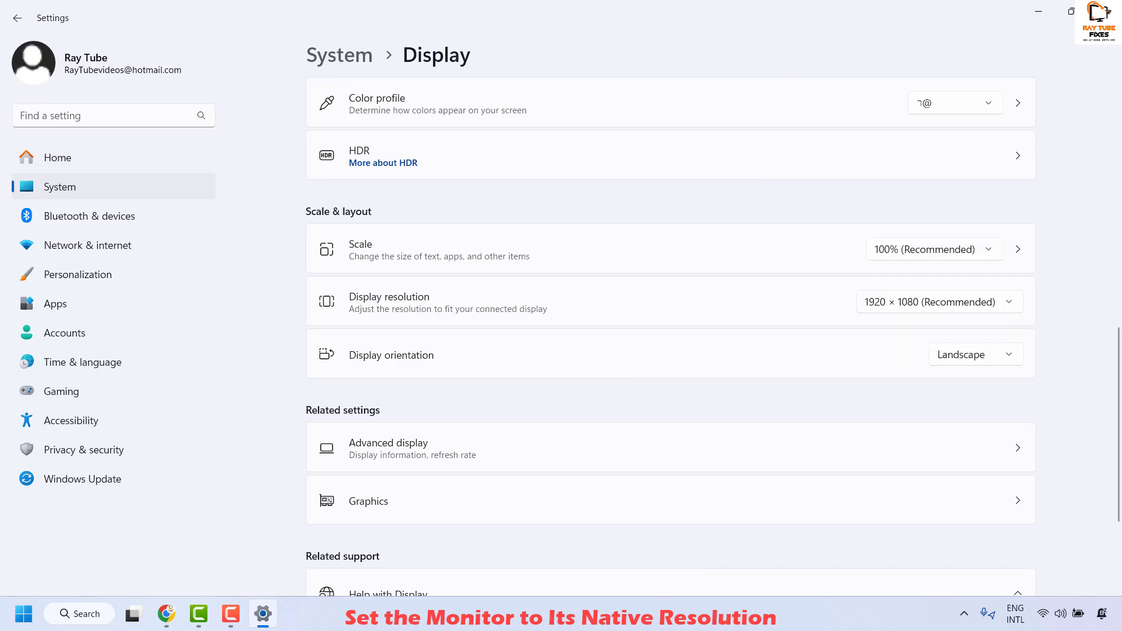
Close the Settings window with Alt+F4.
key("alt+F4")
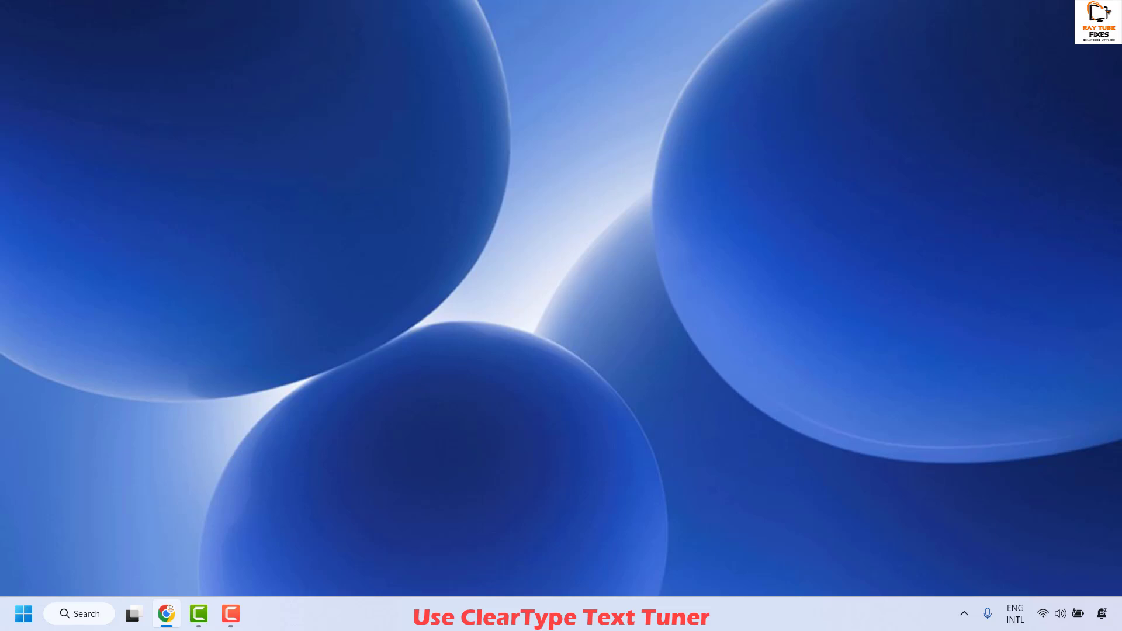
Search for 'clear type' and open the Fonts page with Adjust ClearType text.
left_click(68, 616)
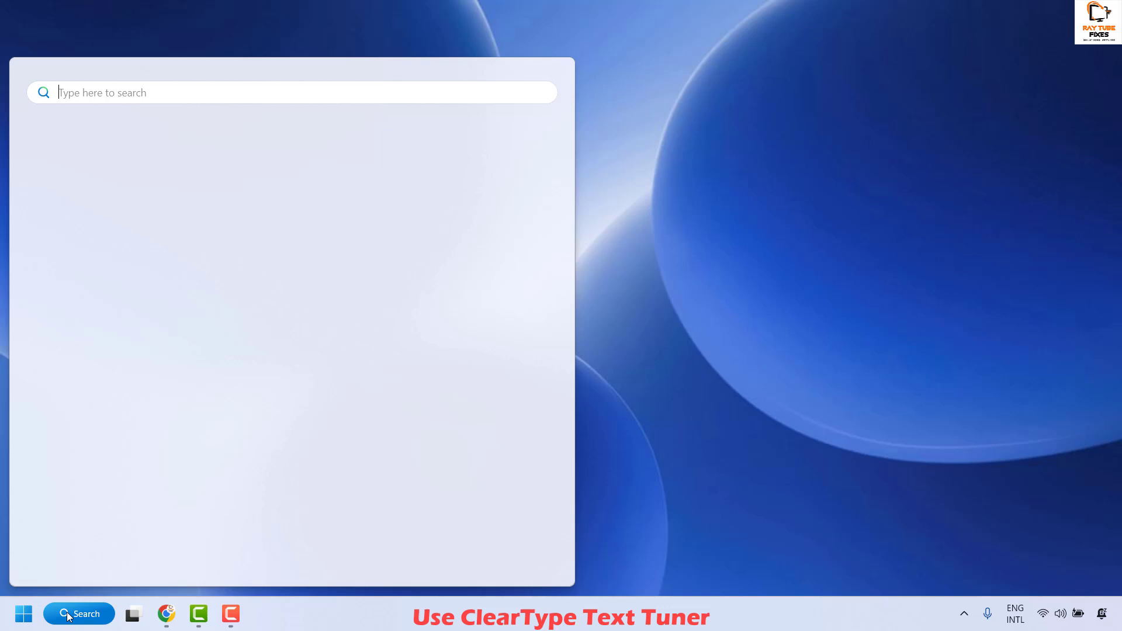
type("clear ")
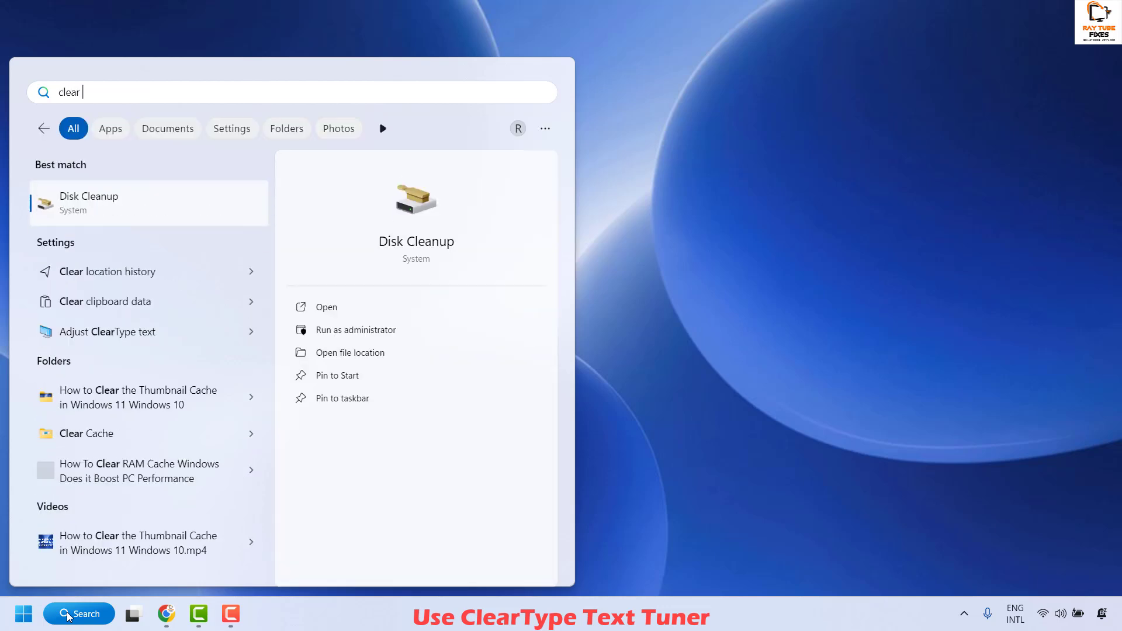
type("type")
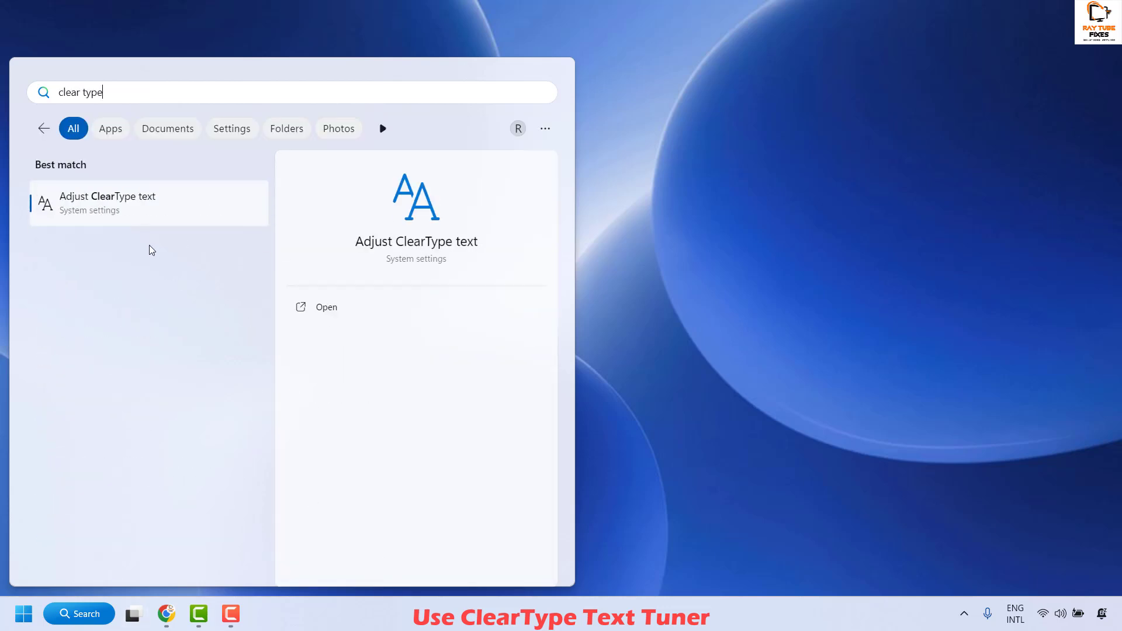
left_click(105, 212)
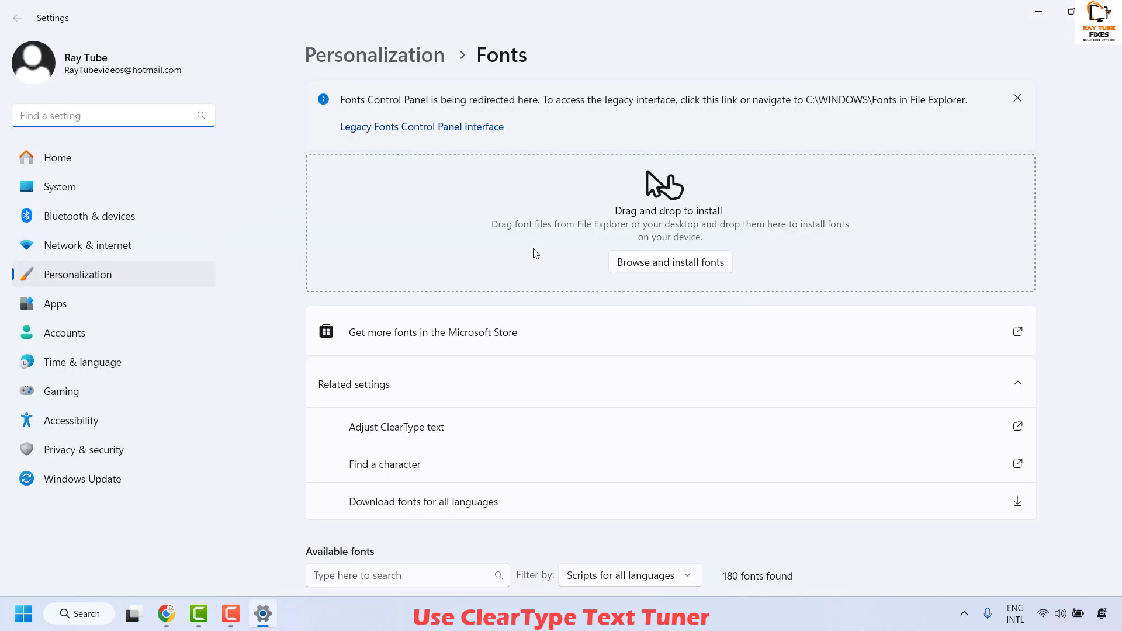
scroll(529, 380, "down", 3)
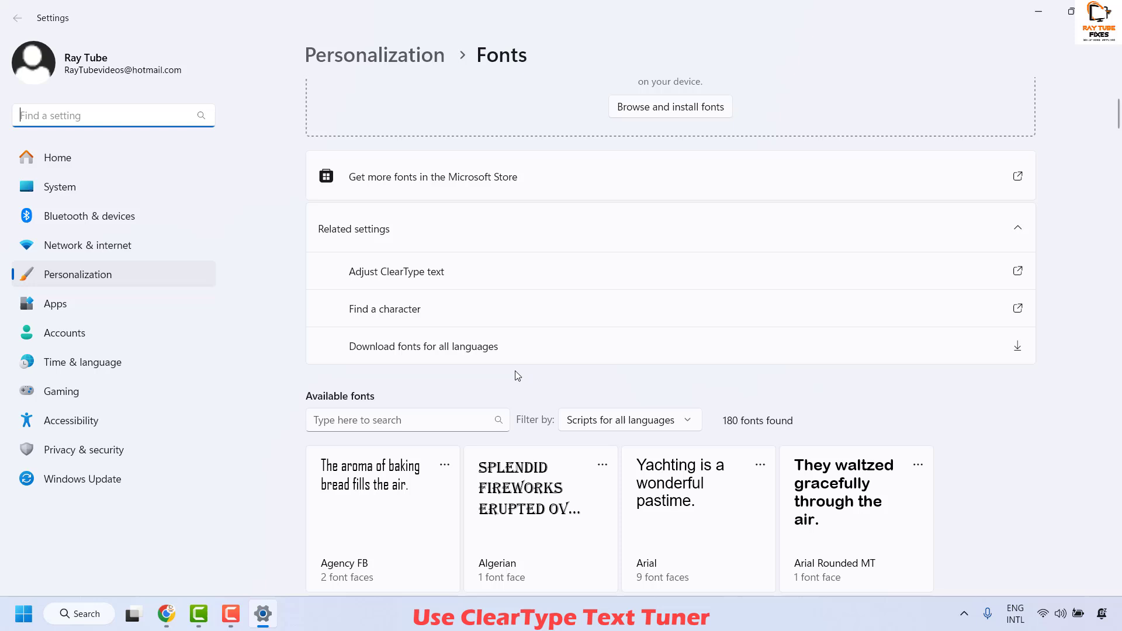
Launch the ClearType Text Tuner with ClearType on, set to tune all monitors now.
left_click(433, 277)
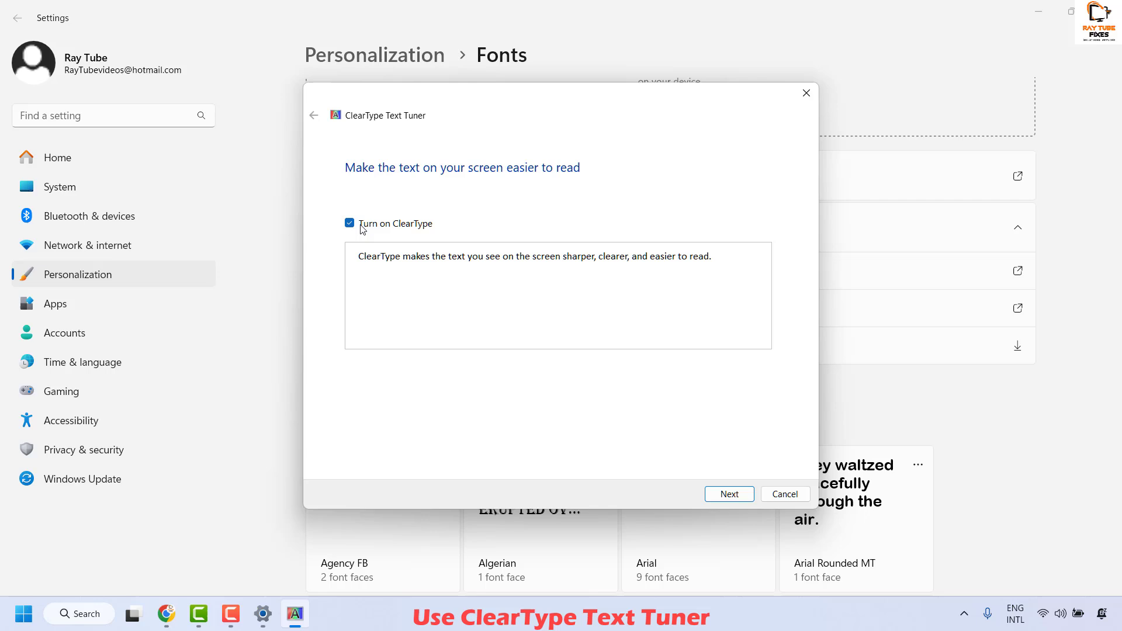
left_click(753, 496)
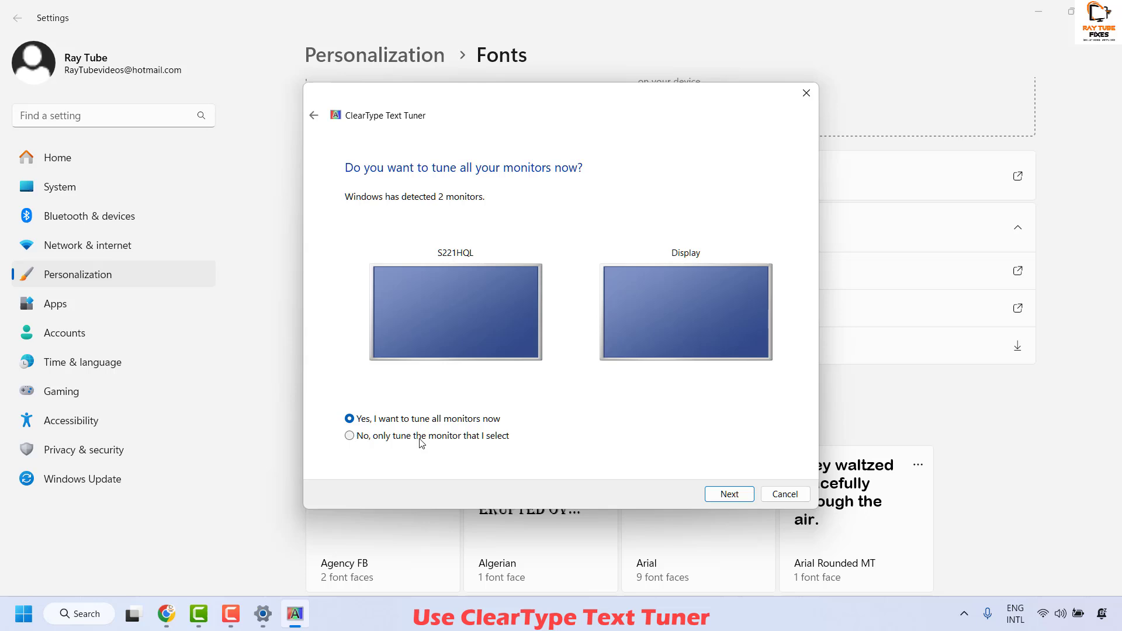
left_click(350, 435)
left_click(423, 335)
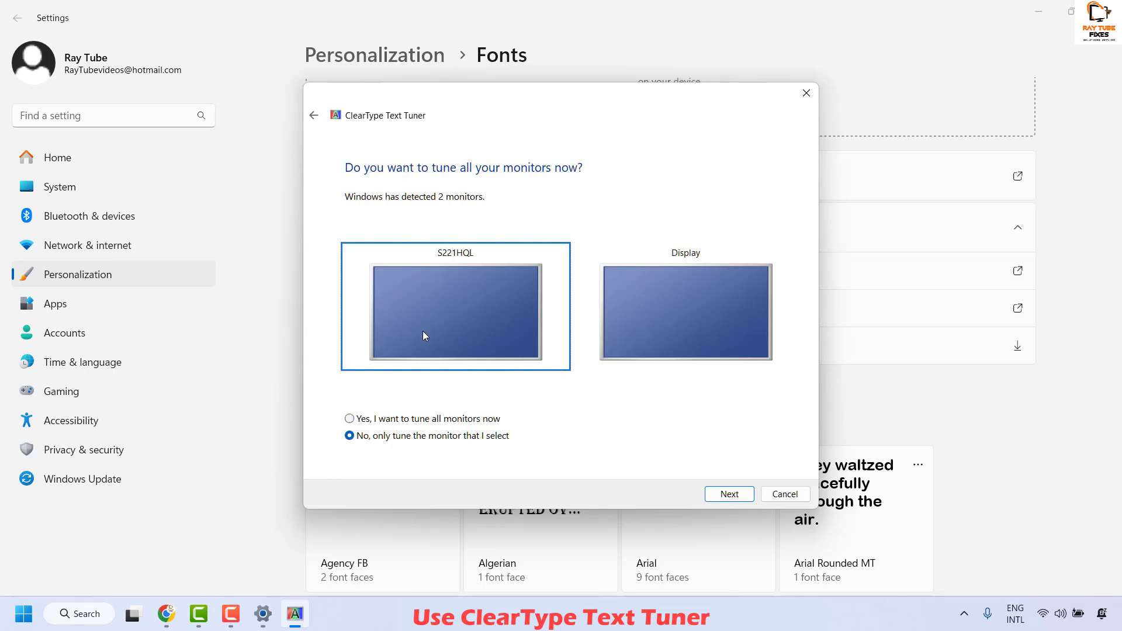
left_click(623, 321)
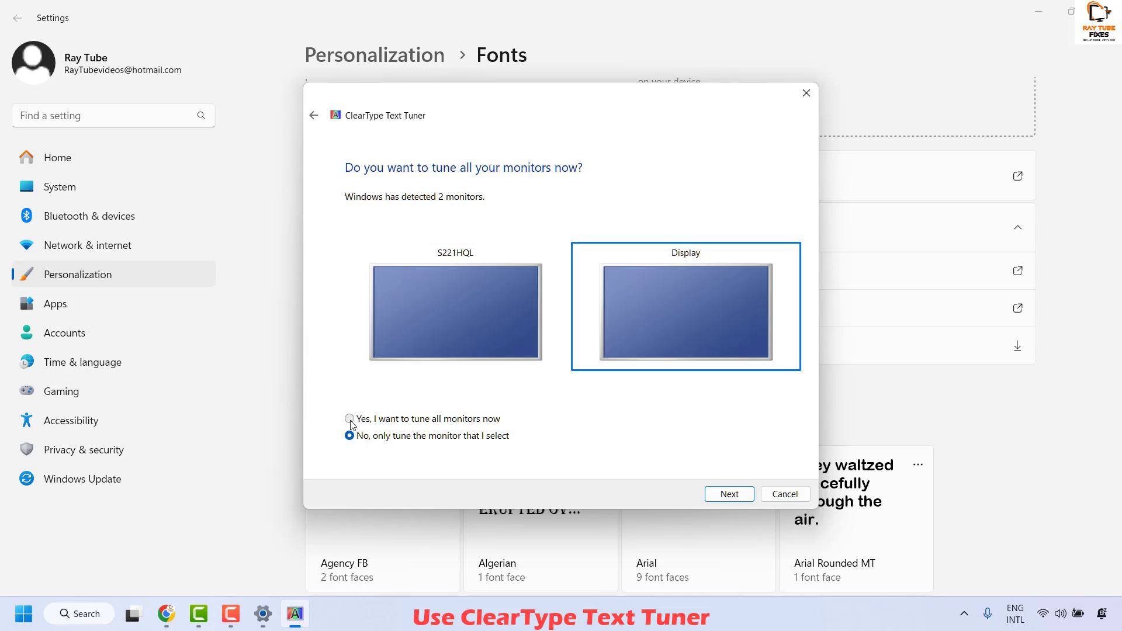
left_click(349, 419)
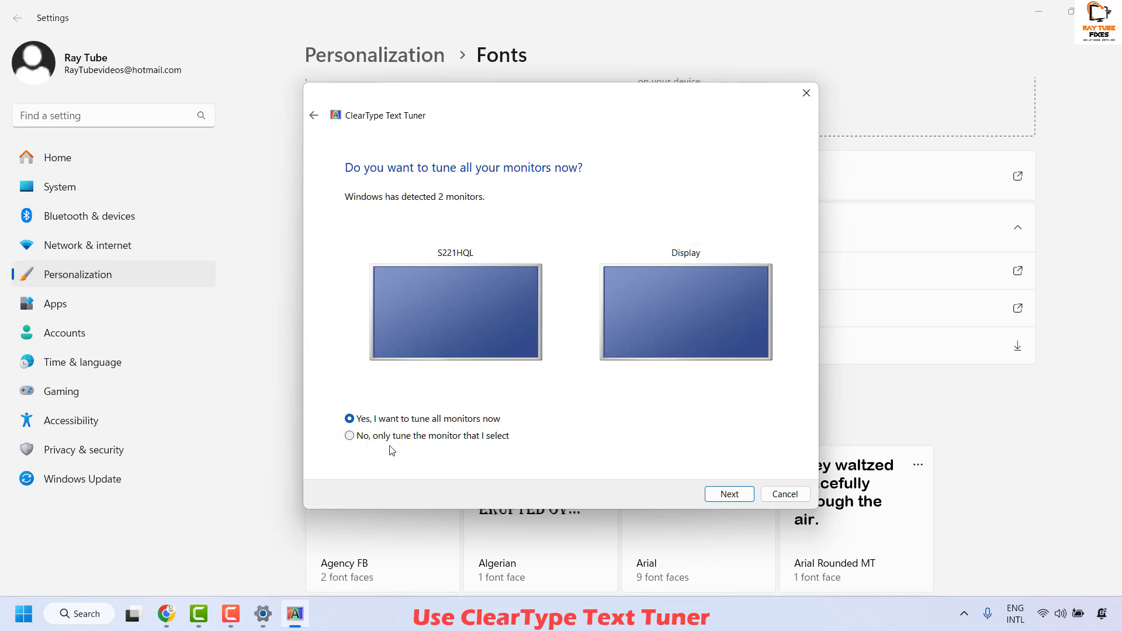
left_click(731, 495)
Pass the native-resolution check and pick the clearest text samples for the first monitor.
left_click(732, 496)
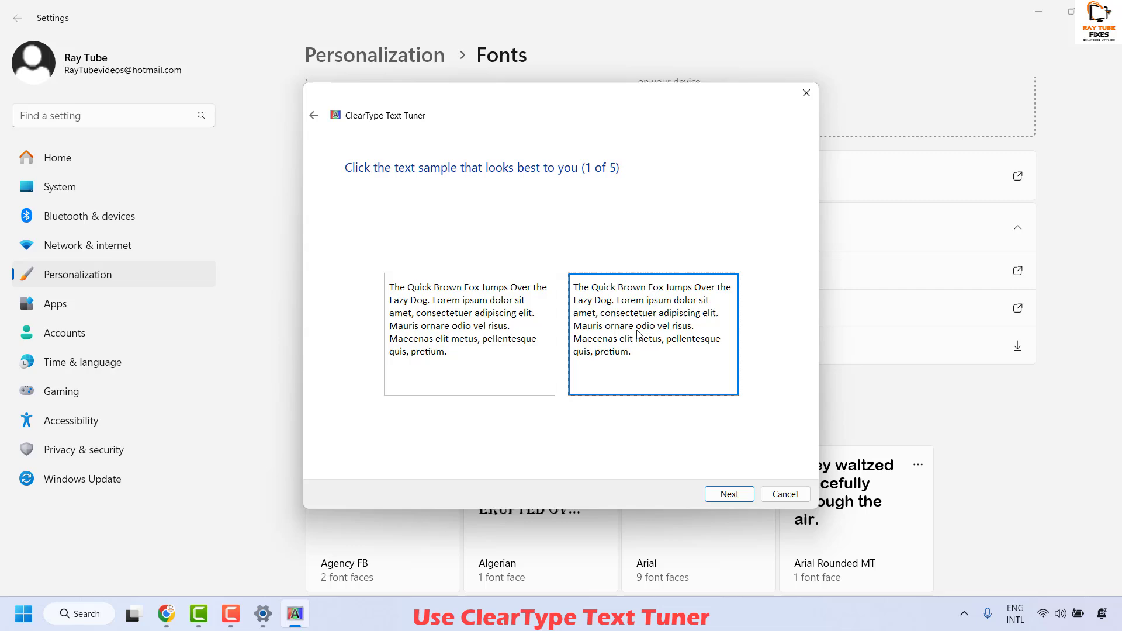
left_click(733, 494)
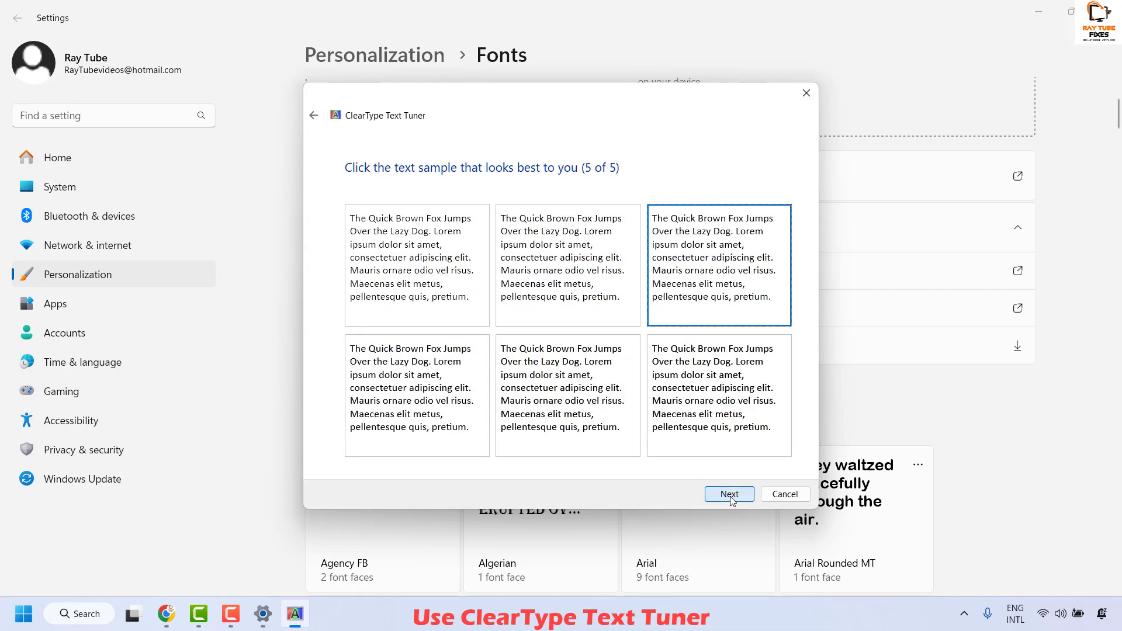
left_click(731, 495)
left_click(731, 497)
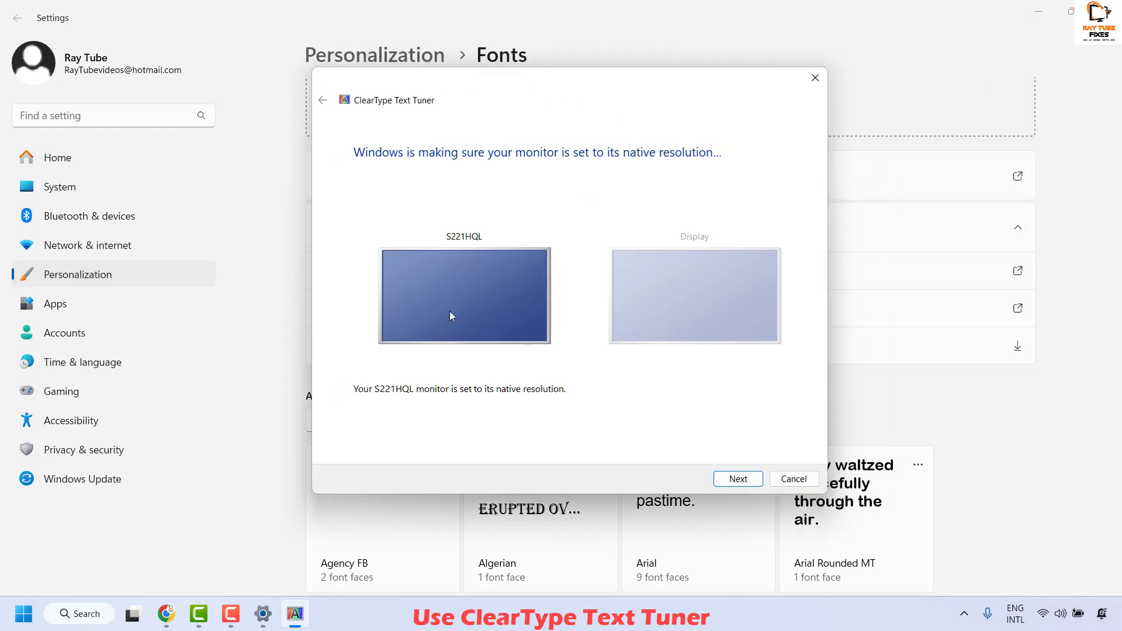
Pick the clearest text samples for the second monitor, choosing the left sample, then finish.
left_click(751, 482)
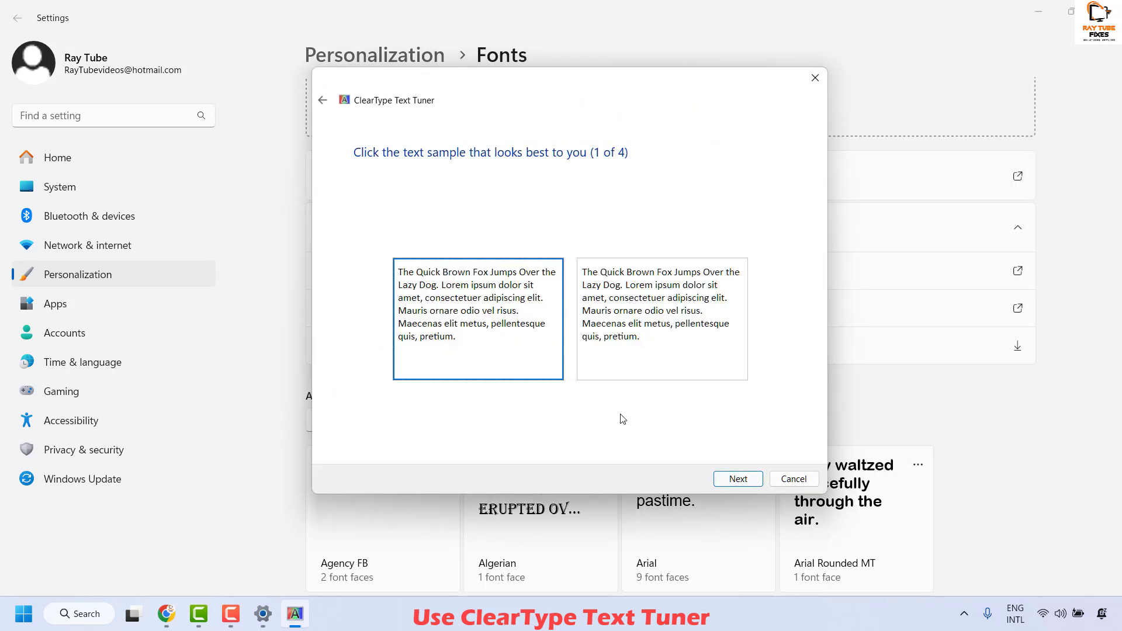
left_click(655, 311)
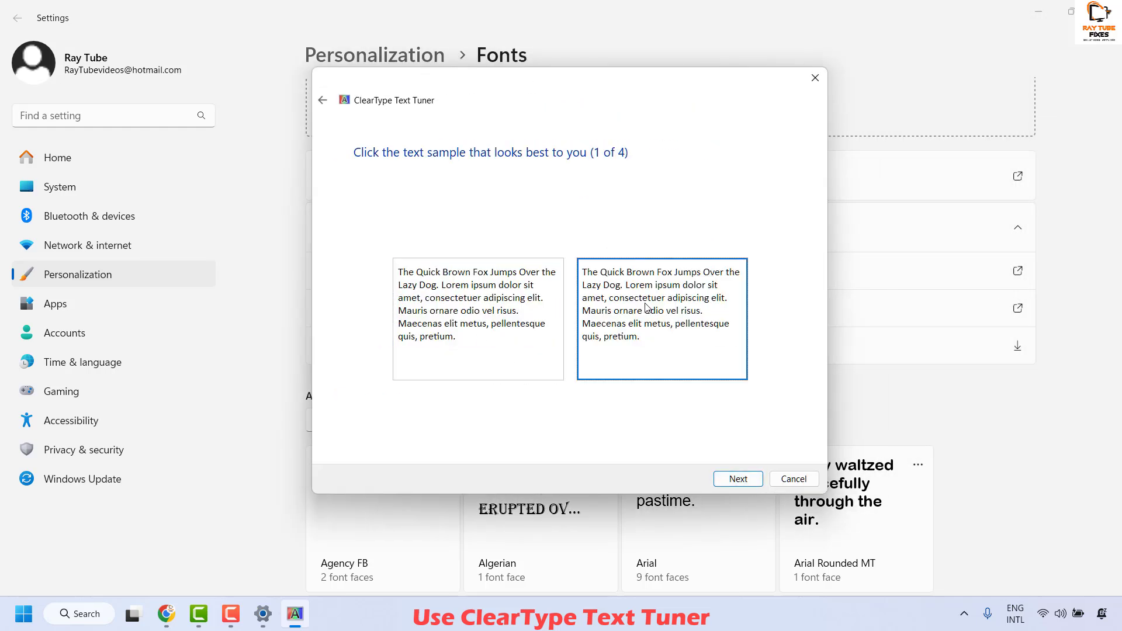
left_click(518, 367)
left_click(741, 477)
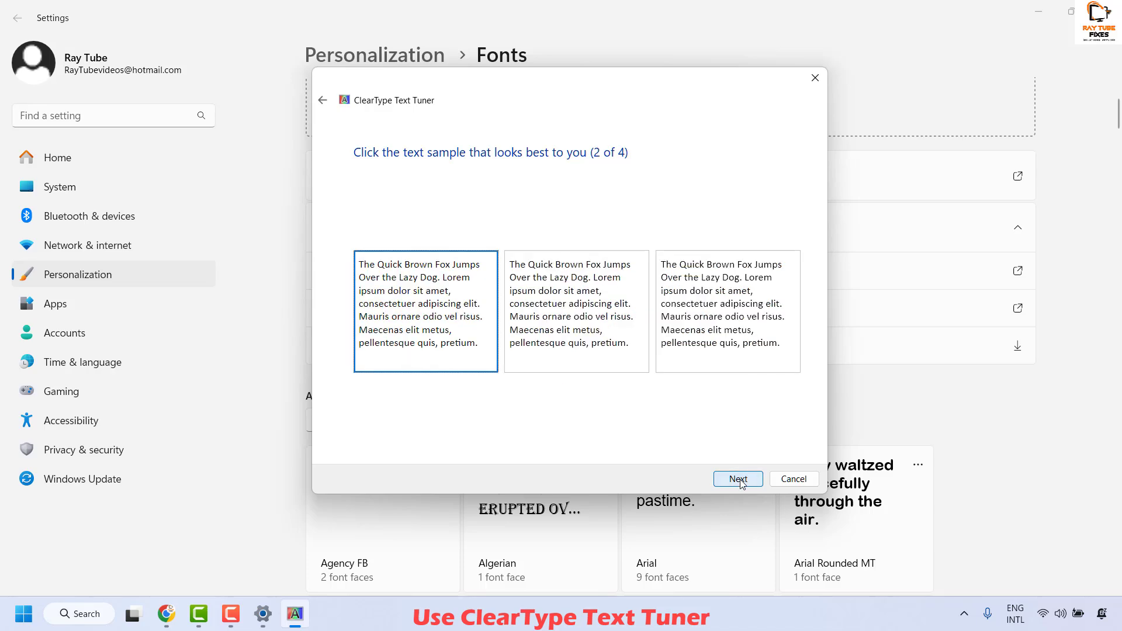
left_click(561, 319)
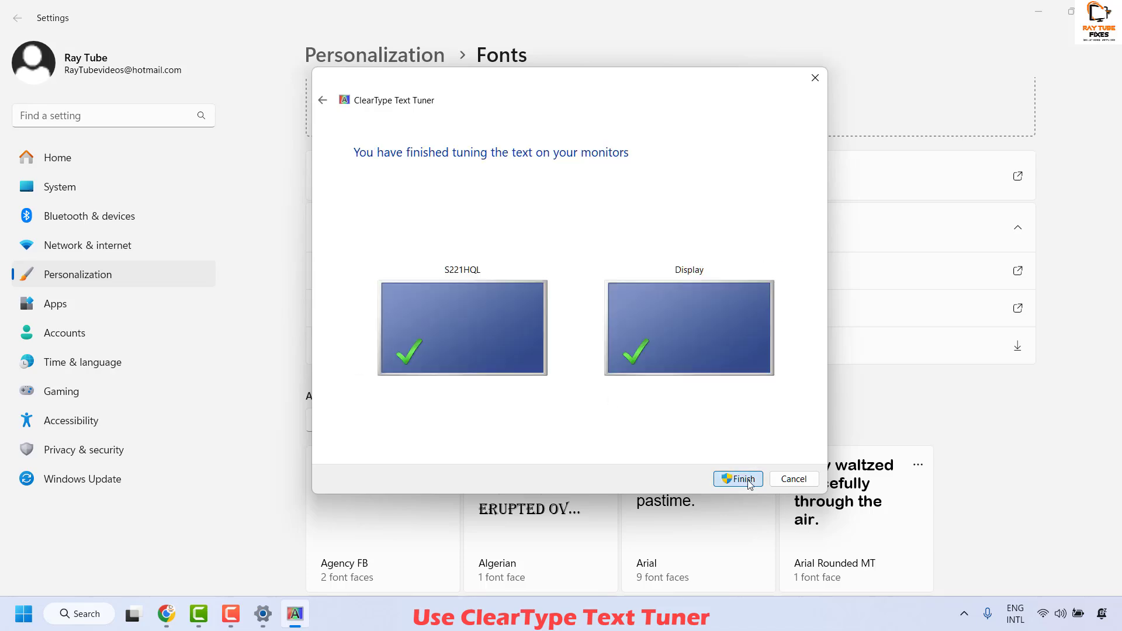
left_click(743, 479)
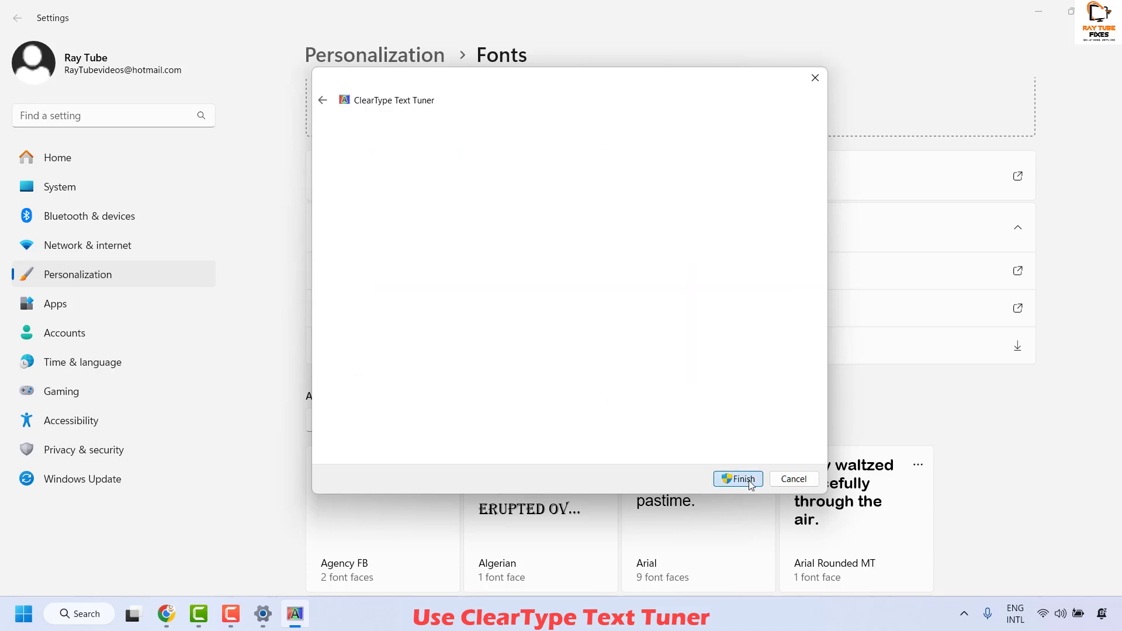